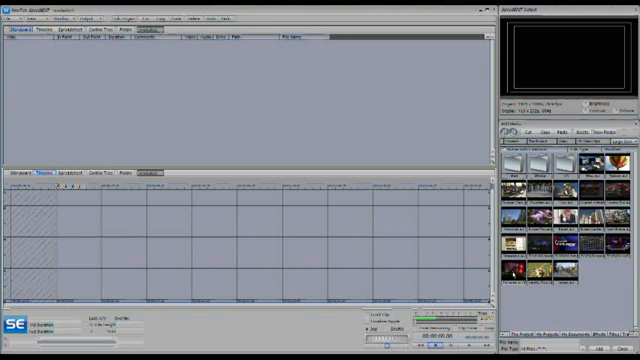
# Add the long music video from the media browser onto the storyboard and timeline
pyautogui.doubleClick(354, 131)
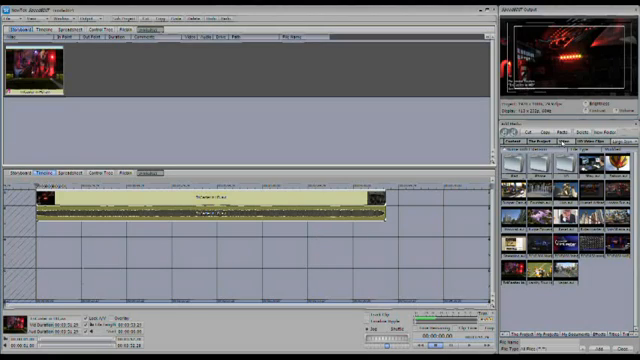
# Show the empty Music Video Clips folder in the Add Media panel
pyautogui.click(565, 141)
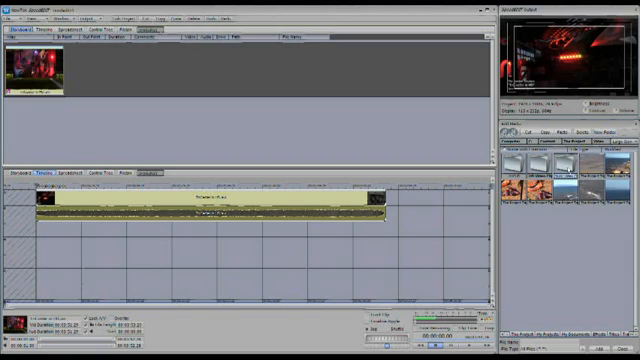
pyautogui.click(540, 141)
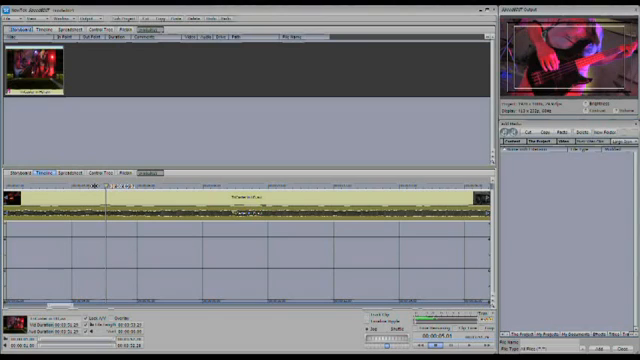
# Razor-cut (C) the music video twice, stepping the playhead between the cuts
pyautogui.press('c')
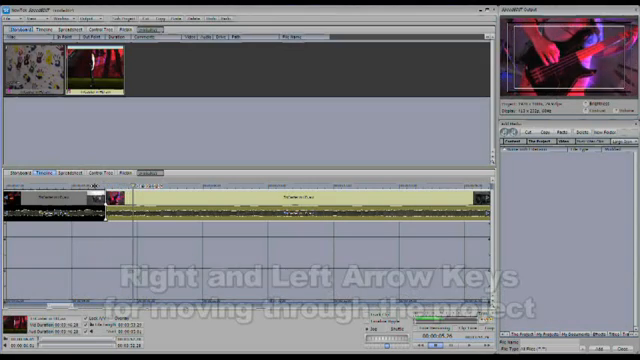
pyautogui.press('Right')
pyautogui.press('Right')
pyautogui.press('Right')
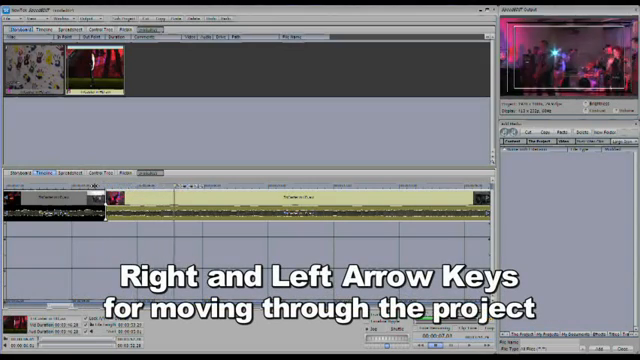
pyautogui.press('Left')
pyautogui.press('Left')
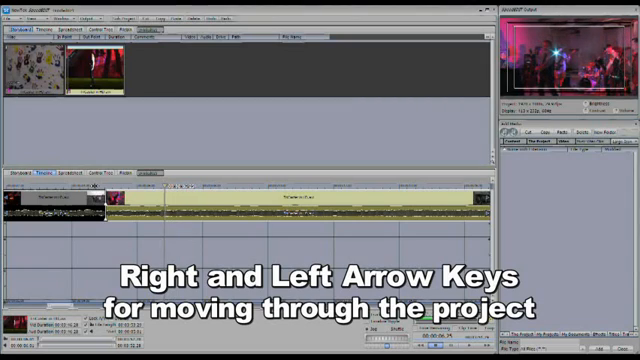
pyautogui.press('Left')
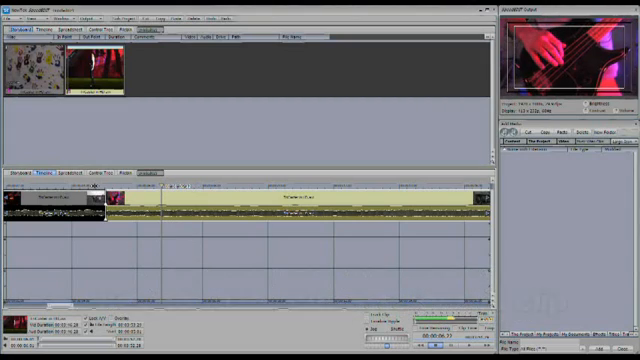
pyautogui.press('c')
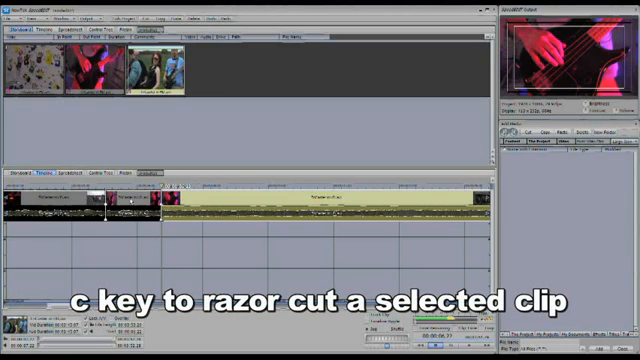
# Drag the middle piece off the timeline into the empty folder as a clip
pyautogui.moveTo(130, 200); pyautogui.dragTo(533, 232)
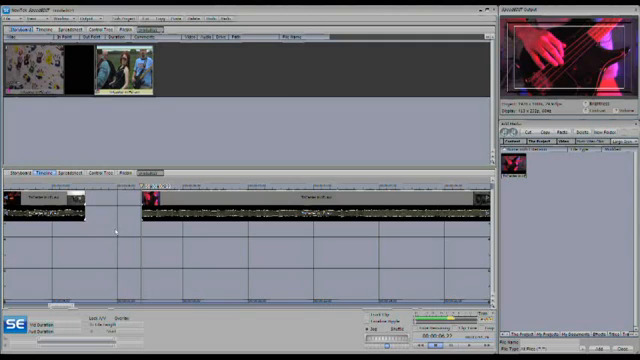
# Undo so the removed middle piece returns to its gap on the timeline
pyautogui.hotkey('ctrl', 'z')
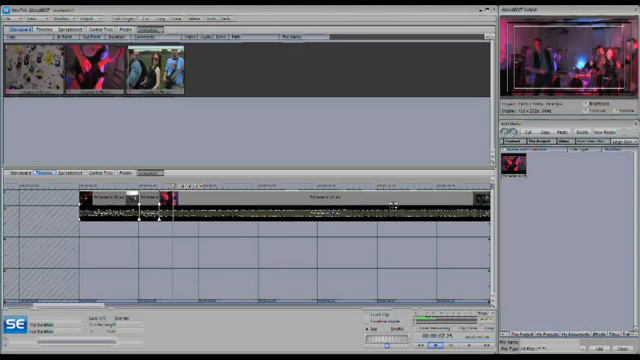
pyautogui.scroll(-1, 201, 258)
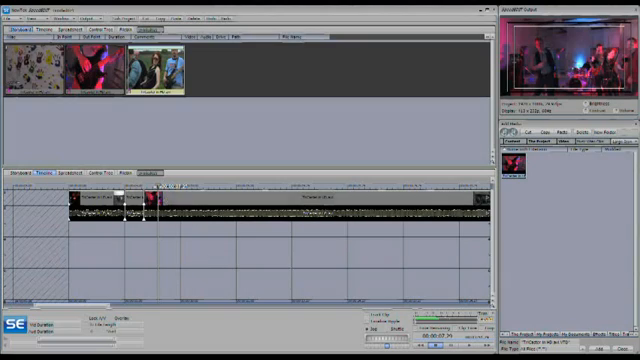
# Step the playhead with arrow and shift+arrow keys to the next cut point
pyautogui.click(158, 188)
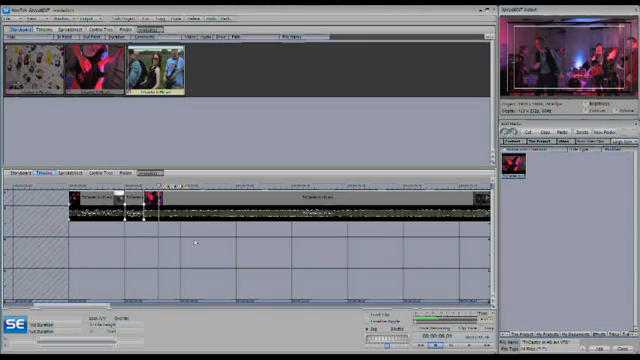
pyautogui.press('Right')
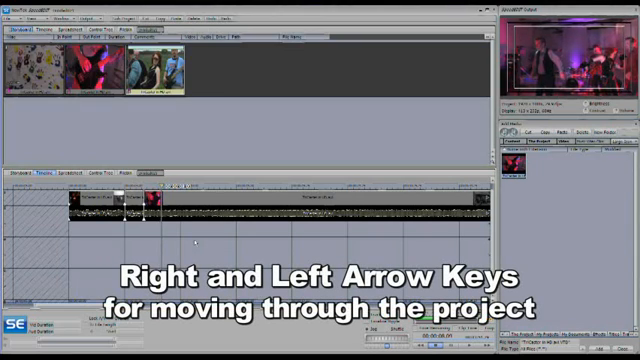
pyautogui.press('Right')
pyautogui.press('Right')
pyautogui.press('Right')
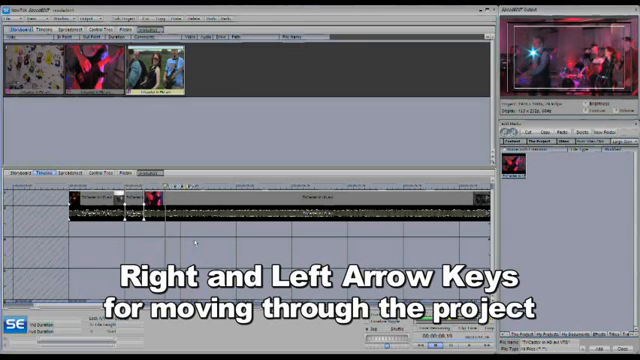
pyautogui.press('Right')
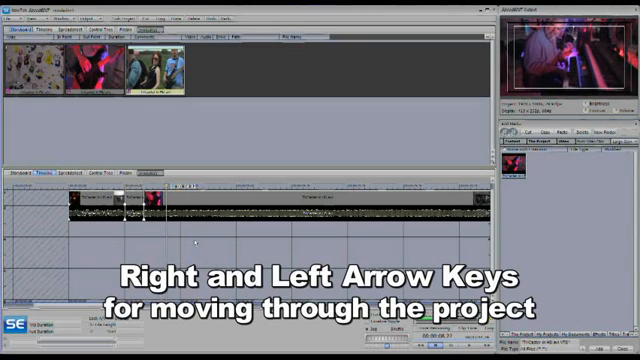
pyautogui.press('Right')
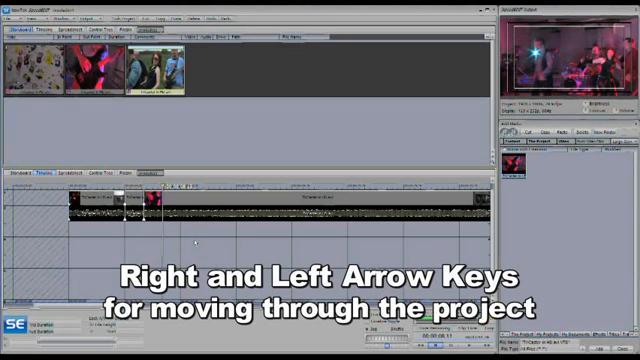
pyautogui.press('Right')
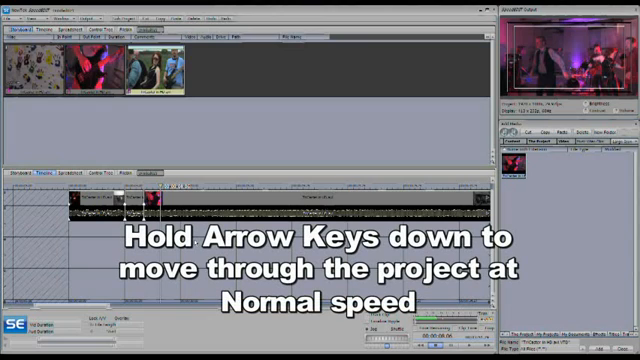
pyautogui.press('Right')
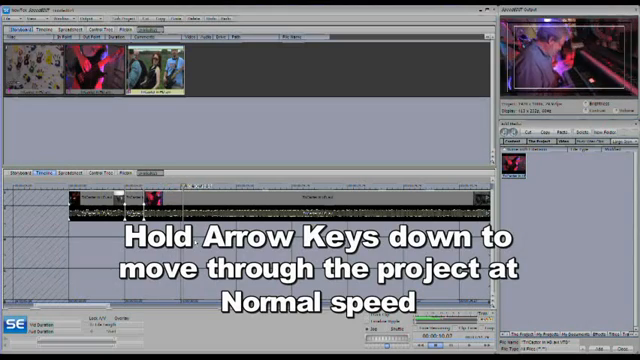
pyautogui.press('Right')
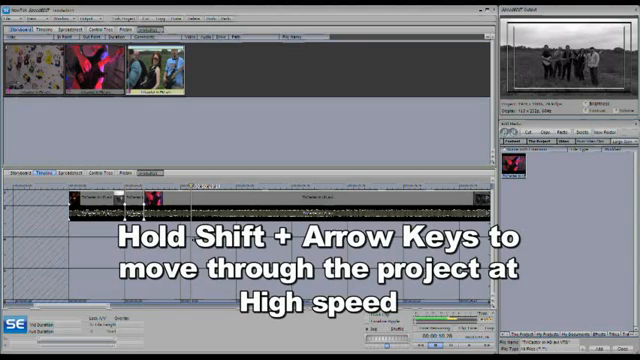
pyautogui.hotkey('shift', 'Right')
pyautogui.hotkey('shift', 'Right')
pyautogui.hotkey('shift', 'Right')
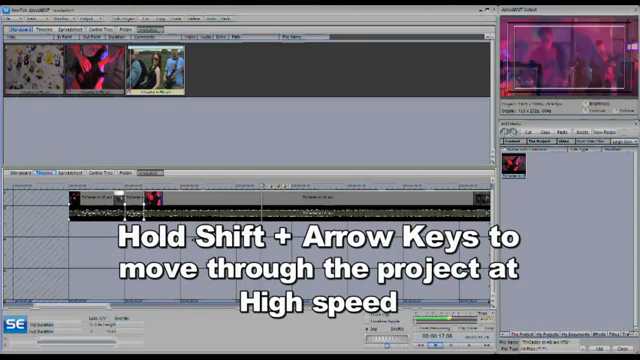
pyautogui.hotkey('shift', 'Right')
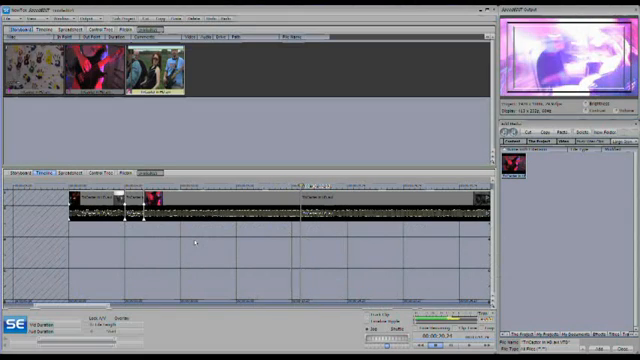
pyautogui.hotkey('shift', 'Left')
pyautogui.hotkey('shift', 'Left')
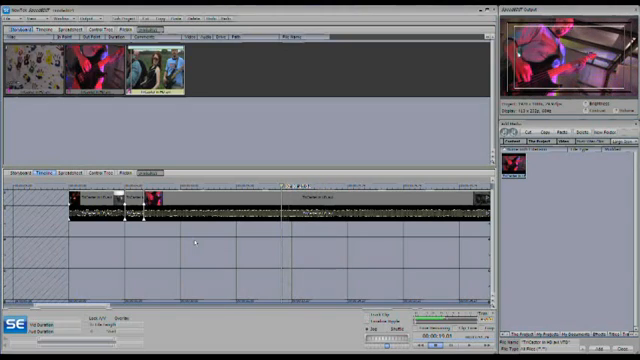
pyautogui.hotkey('shift', 'Left')
pyautogui.hotkey('shift', 'Left')
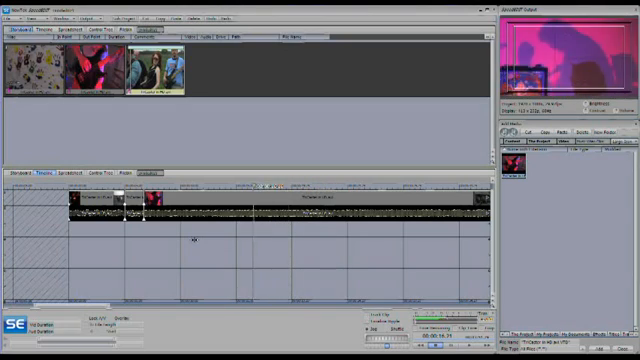
pyautogui.hotkey('shift', 'Left')
pyautogui.hotkey('shift', 'Left')
pyautogui.hotkey('shift', 'Left')
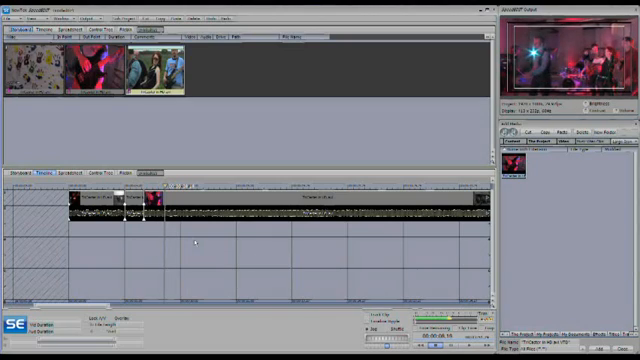
pyautogui.hotkey('shift', 'Left')
pyautogui.hotkey('shift', 'Left')
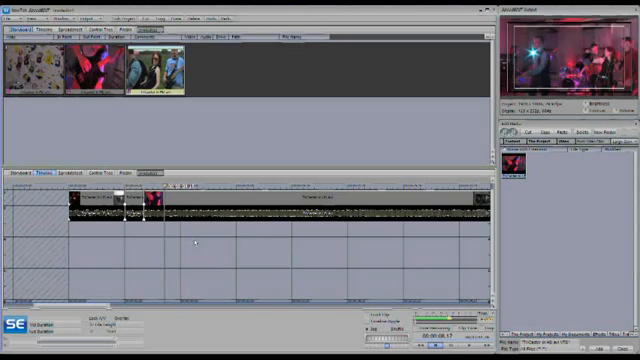
pyautogui.hotkey('shift', 'Left')
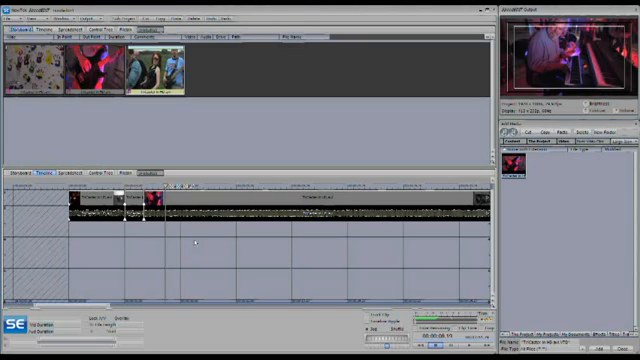
# Select the long remaining clip on the timeline for cutting
pyautogui.click(186, 205)
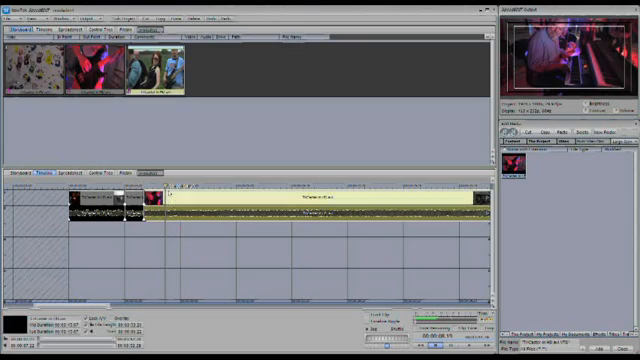
# Razor-cut the long clip at the playhead, pull a piece into the folder, then undo its removal
pyautogui.press('c')
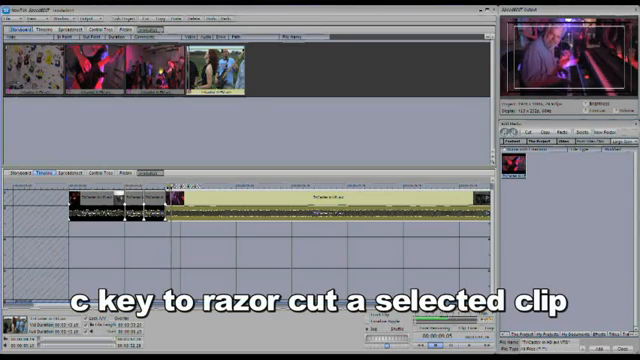
pyautogui.click(186, 186)
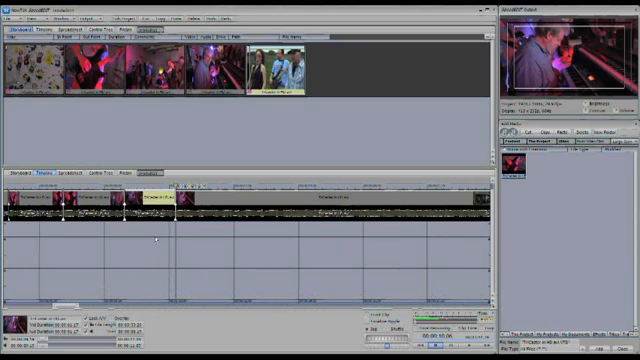
pyautogui.moveTo(150, 205); pyautogui.dragTo(540, 228)
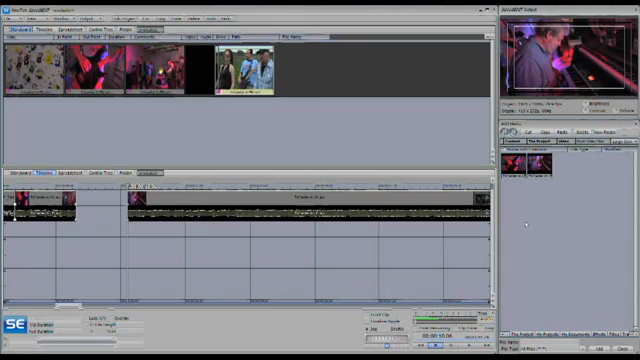
pyautogui.hotkey('ctrl', 'z')
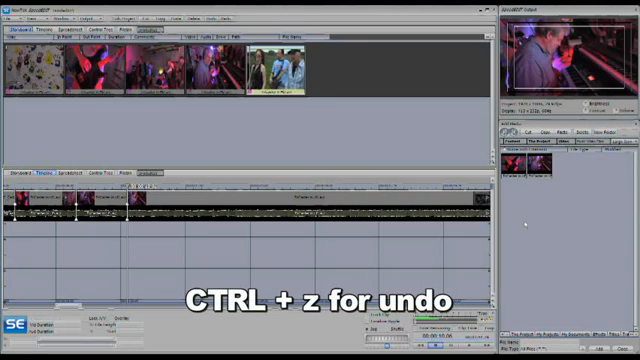
pyautogui.click(100, 202)
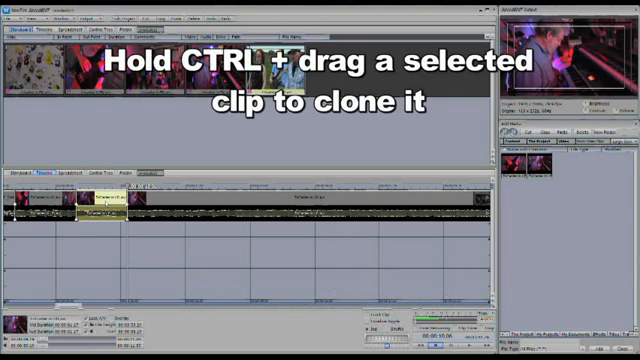
pyautogui.moveTo(103, 200); pyautogui.dragTo(160, 250)
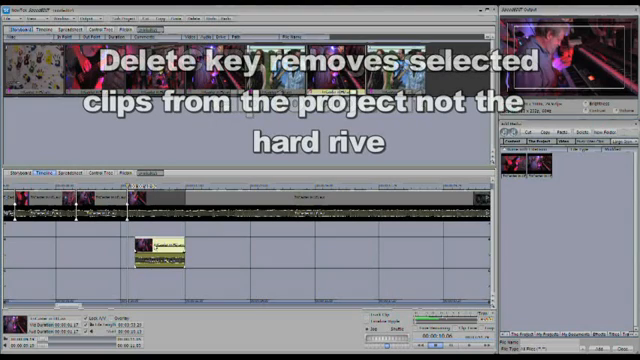
pyautogui.press('Delete')
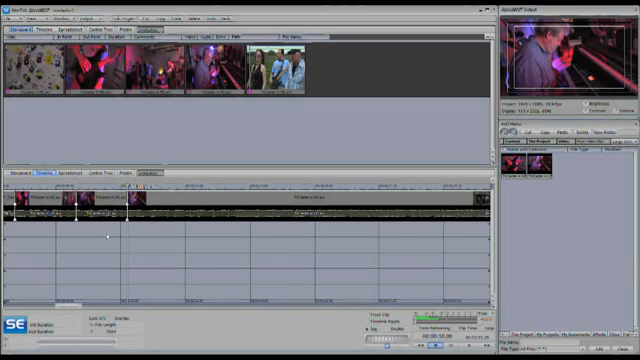
pyautogui.click(103, 200)
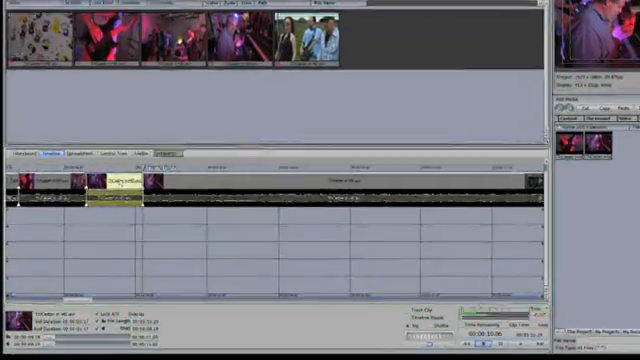
# Choose Render Selected from the short clip's context menu
pyautogui.rightClick(125, 182)
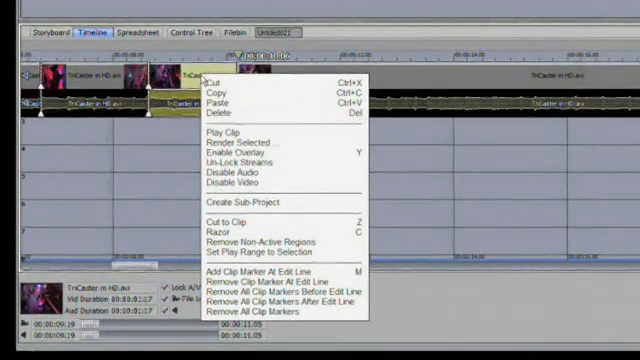
pyautogui.click(248, 144)
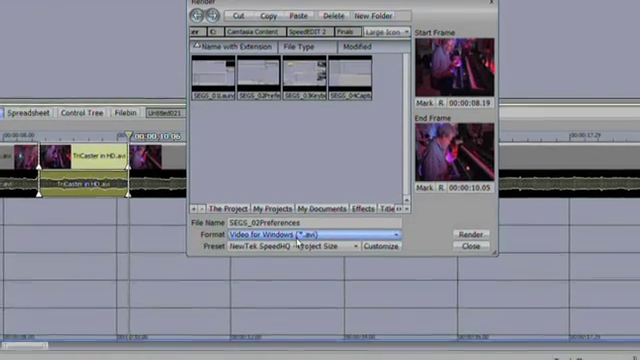
# Inspect the render Format dropdown and the Preset customization settings
pyautogui.click(300, 257)
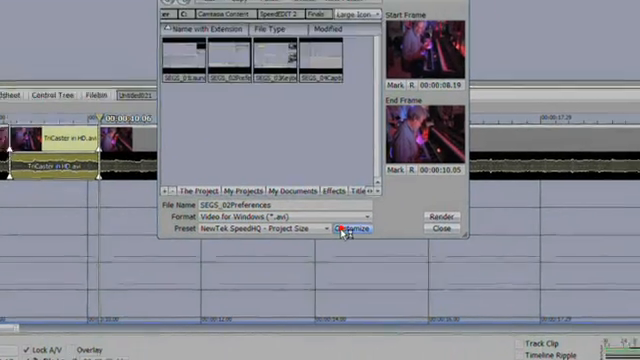
pyautogui.click(384, 210)
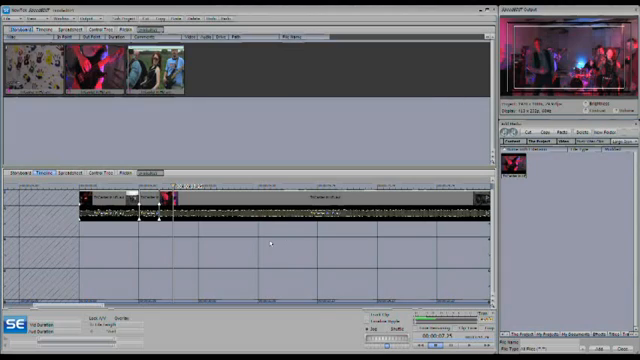
pyautogui.press('F1')
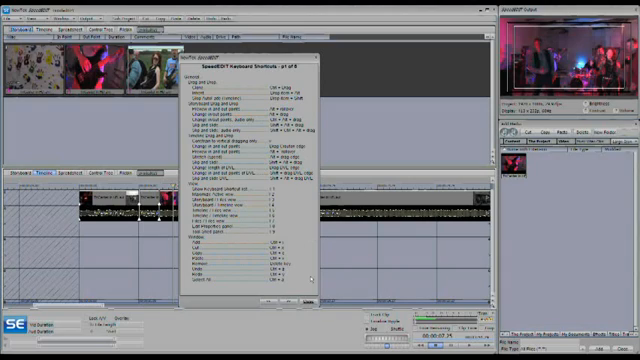
pyautogui.press('Escape')
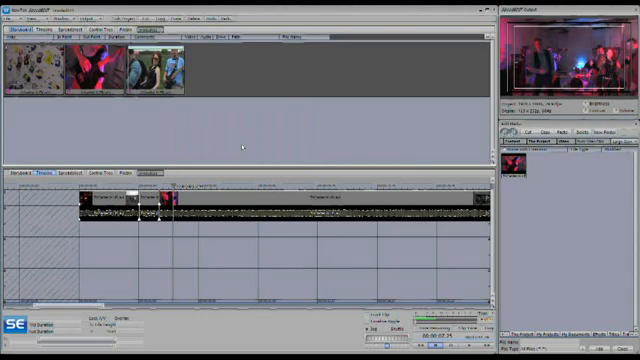
pyautogui.press('F1')
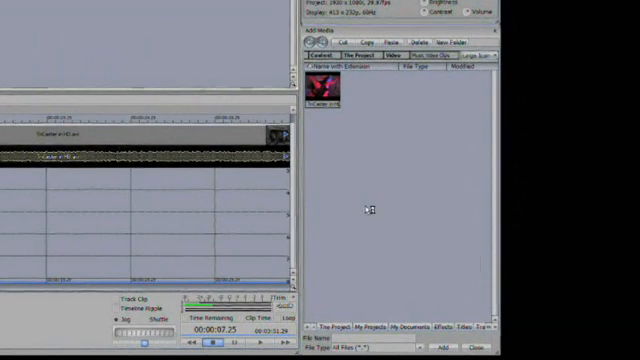
pyautogui.press('F1')
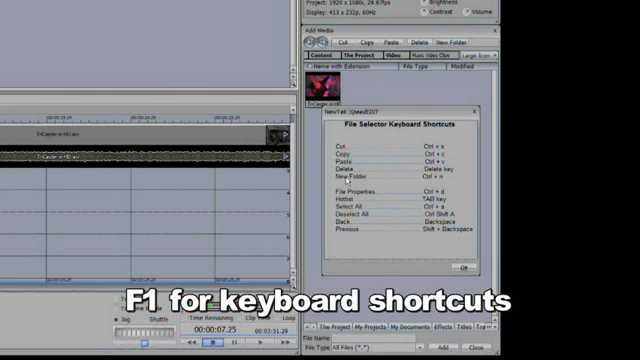
pyautogui.click(463, 267)
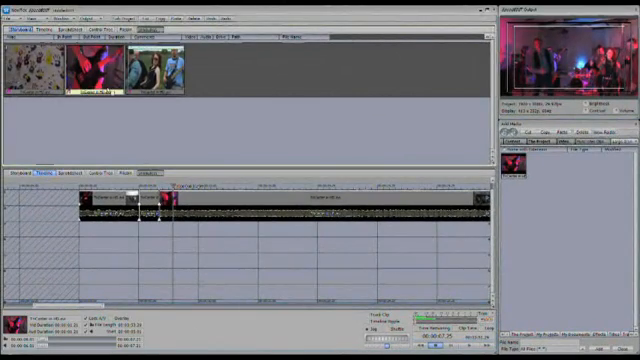
# Show the clip's Positioning view in the Control Tree and its F1 shortcut list
pyautogui.click(100, 172)
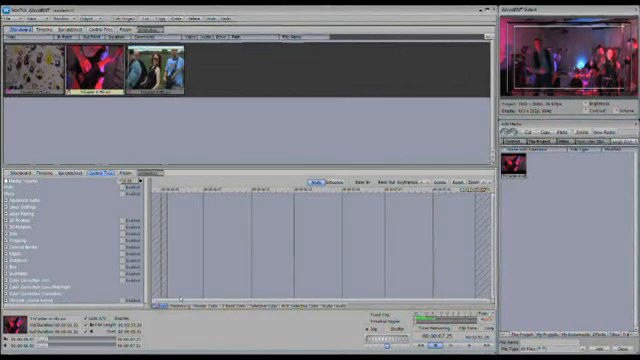
pyautogui.click(145, 172)
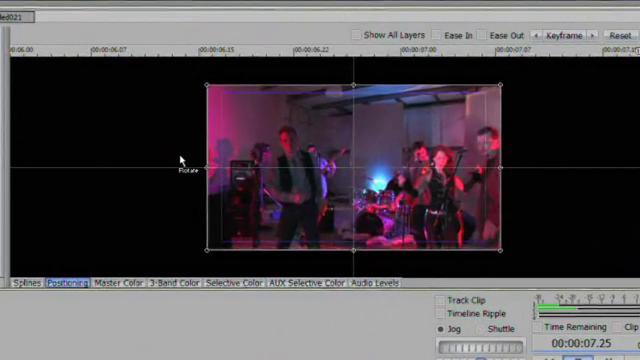
pyautogui.press('F1')
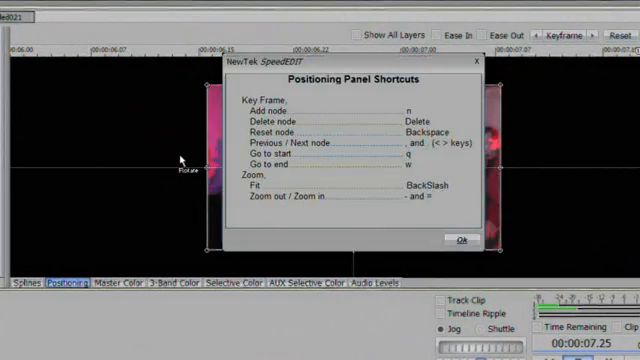